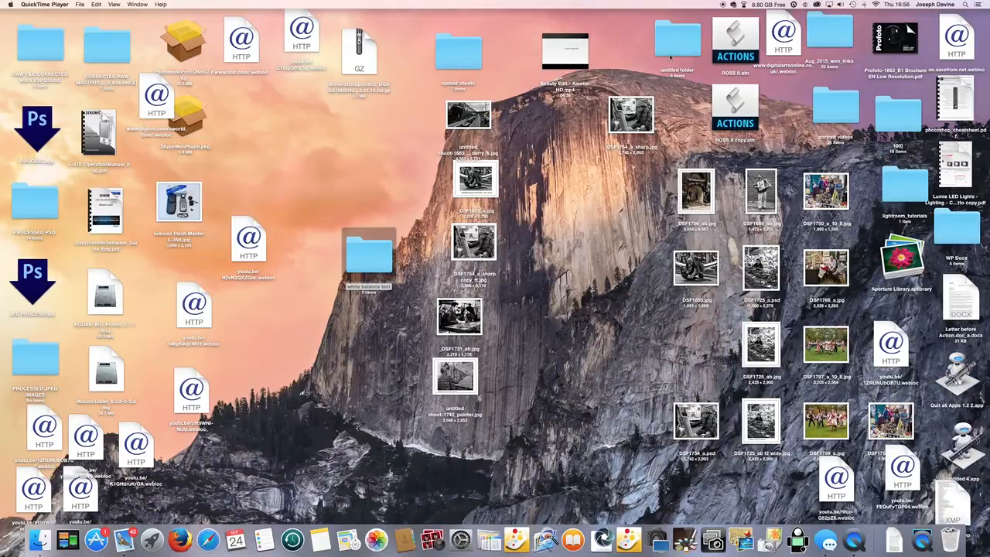
# Step: Launch Photoshop CC (2015) from Creative Cloud and dismiss its welcome window
pyautogui.click(816, 8)
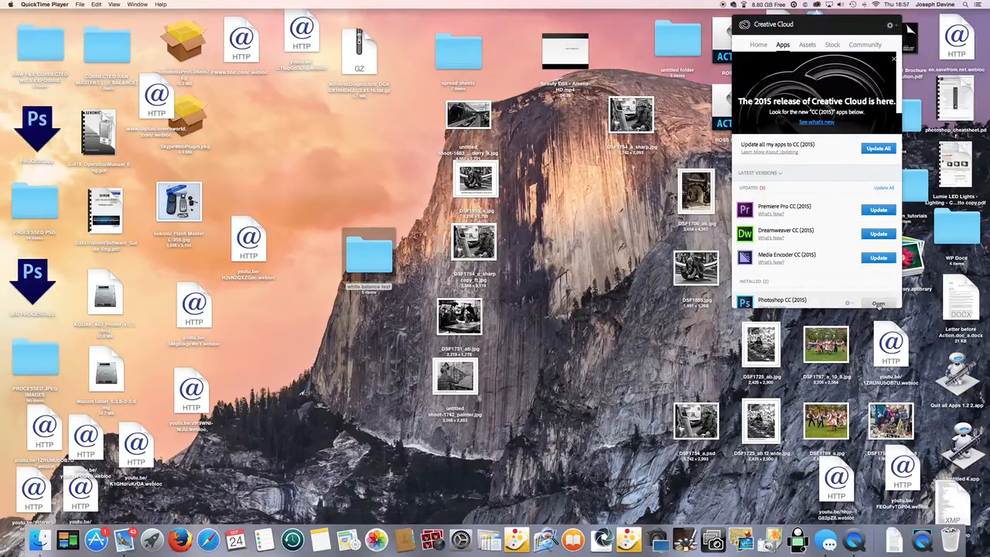
pyautogui.click(878, 303)
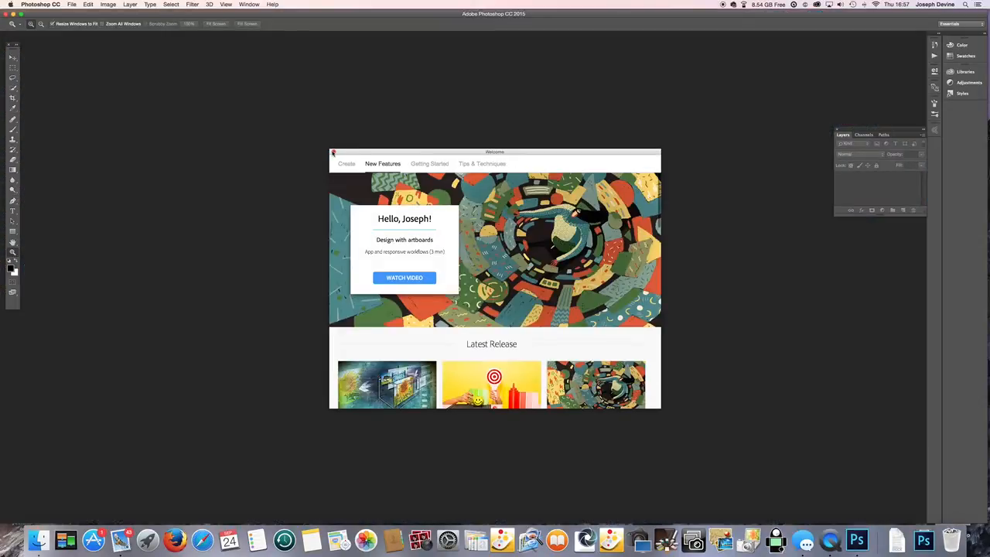
pyautogui.click(334, 152)
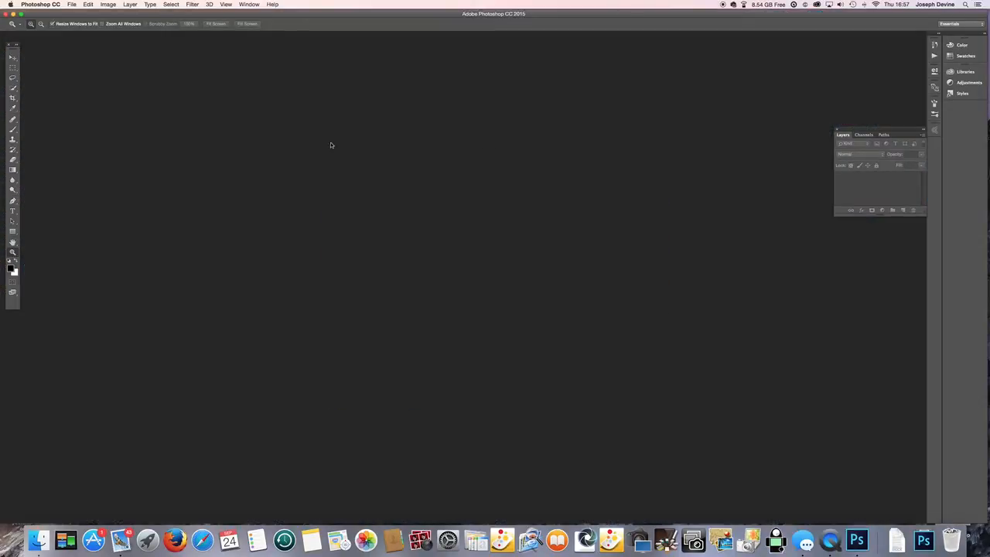
# Step: Open the raw file _DSF1978.RAF from the white balance test folder on the desktop in Camera Raw
pyautogui.click(71, 4)
pyautogui.click(79, 20)
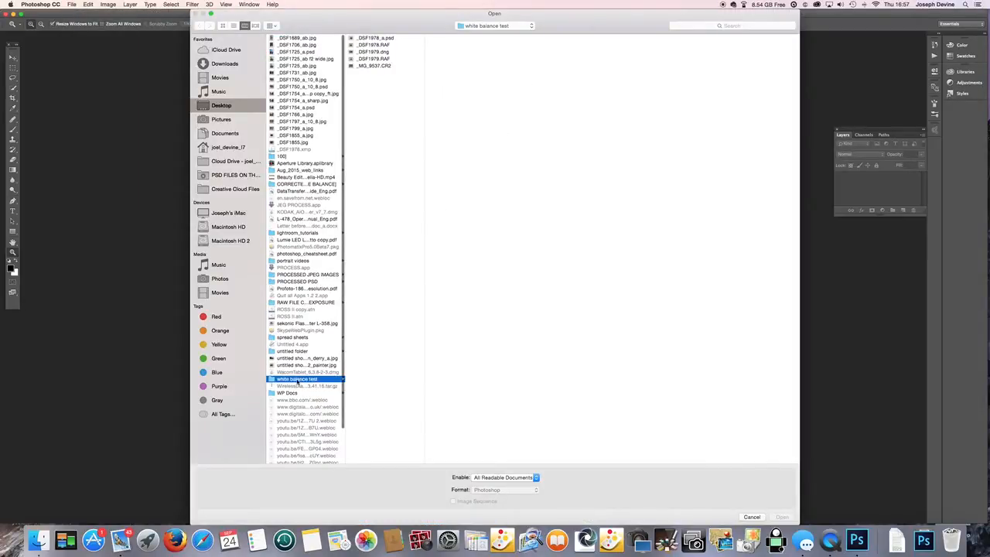
pyautogui.click(375, 45)
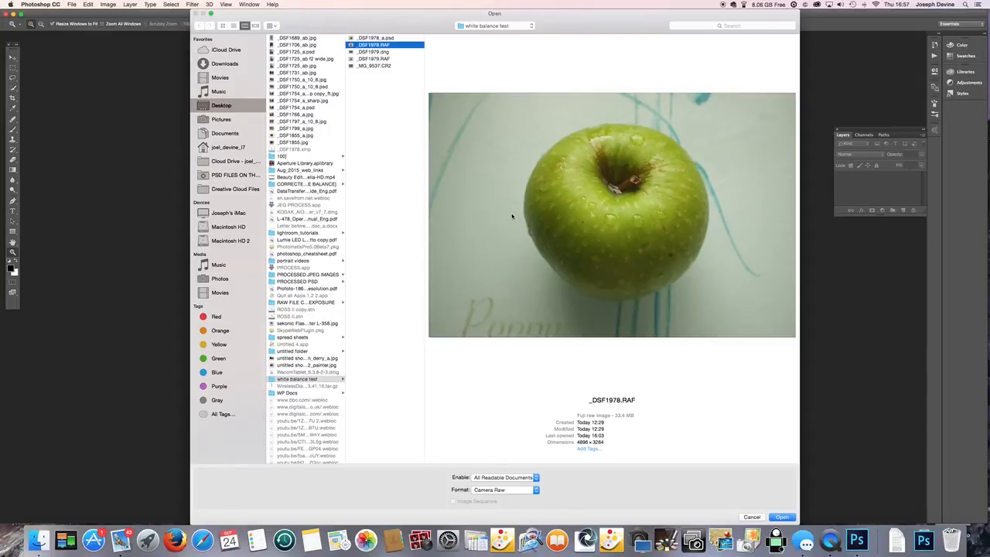
pyautogui.click(785, 517)
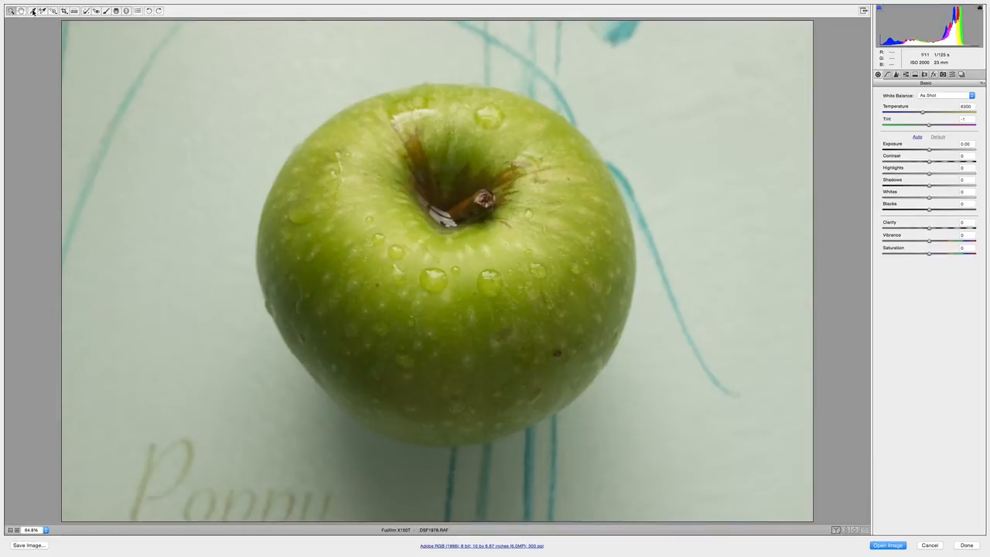
# Step: Correct the white balance by sampling the pale cloth just below the apple with the White Balance tool, and show the before/after comparison
pyautogui.click(33, 10)
pyautogui.click(562, 419)
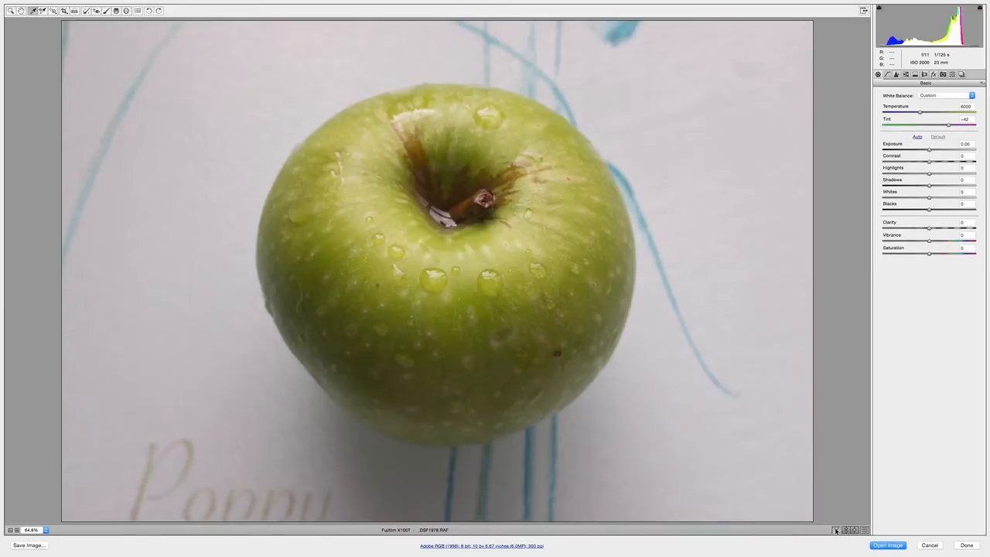
pyautogui.click(835, 530)
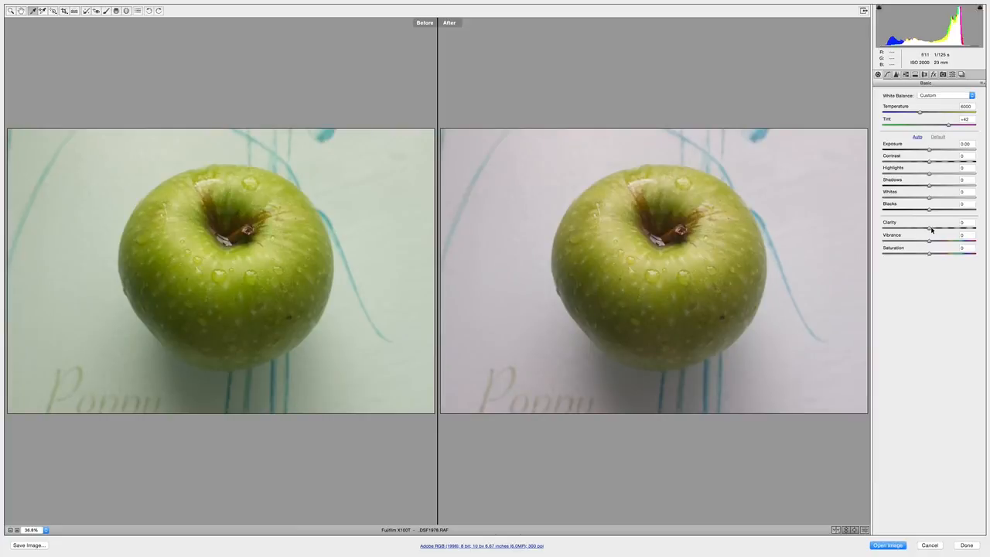
# Step: Raise Clarity to +11 and Vibrance to +9, and open the adjusted photo in Photoshop
pyautogui.moveTo(930, 230); pyautogui.dragTo(933, 241)
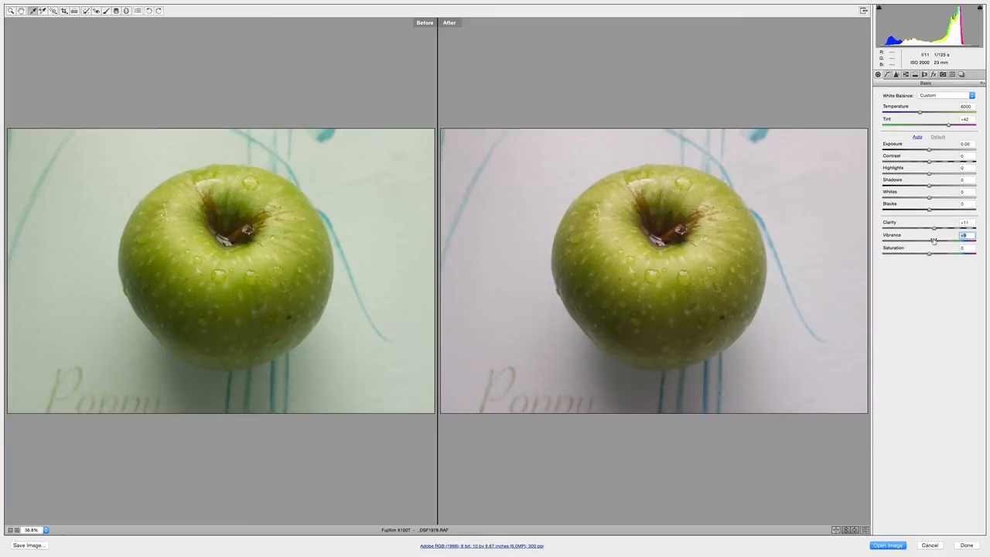
pyautogui.click(887, 545)
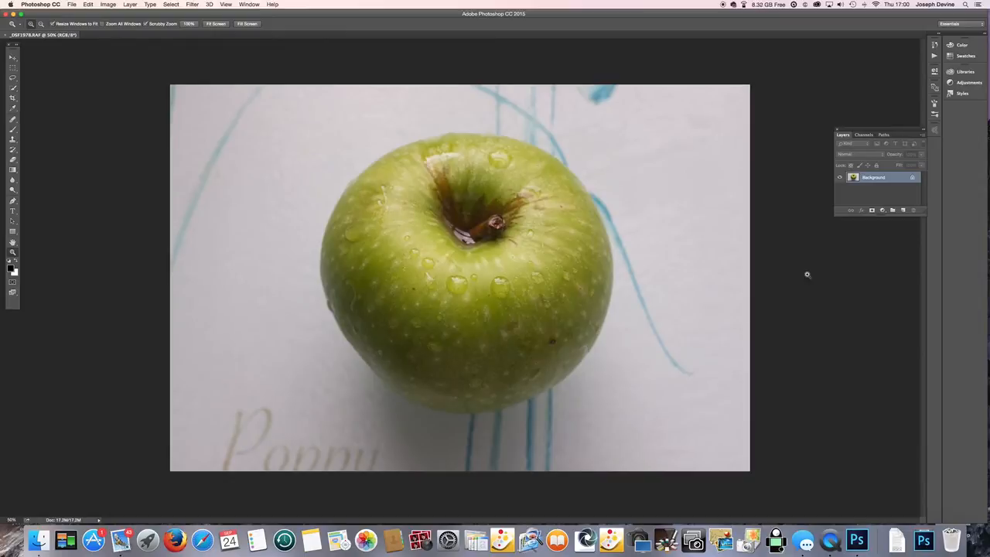
# Step: Duplicate the Background layer, convert the original to a regular layer named Layer 0, and select the Background copy
pyautogui.doubleClick(900, 178)
pyautogui.moveTo(899, 178); pyautogui.dragTo(903, 211)
pyautogui.doubleClick(889, 189)
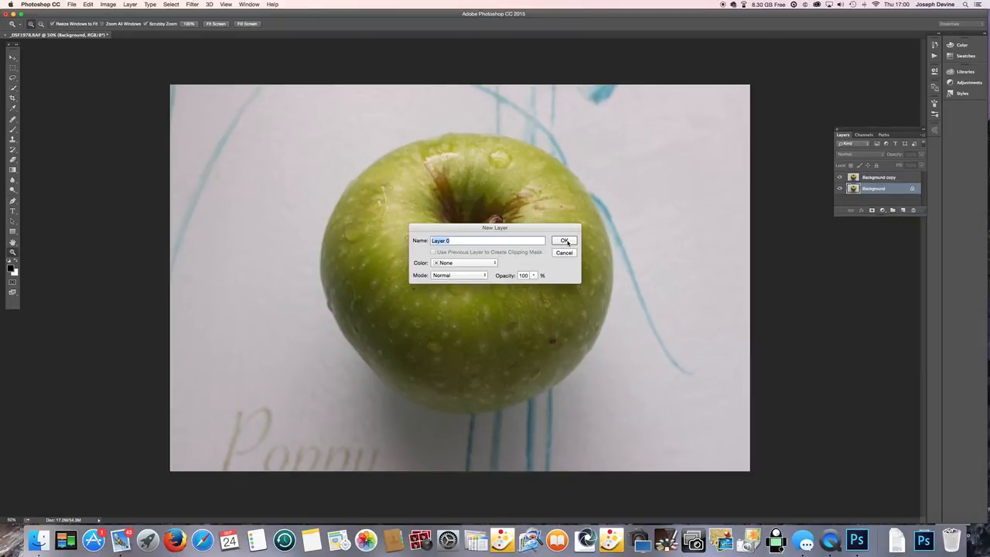
pyautogui.click(565, 241)
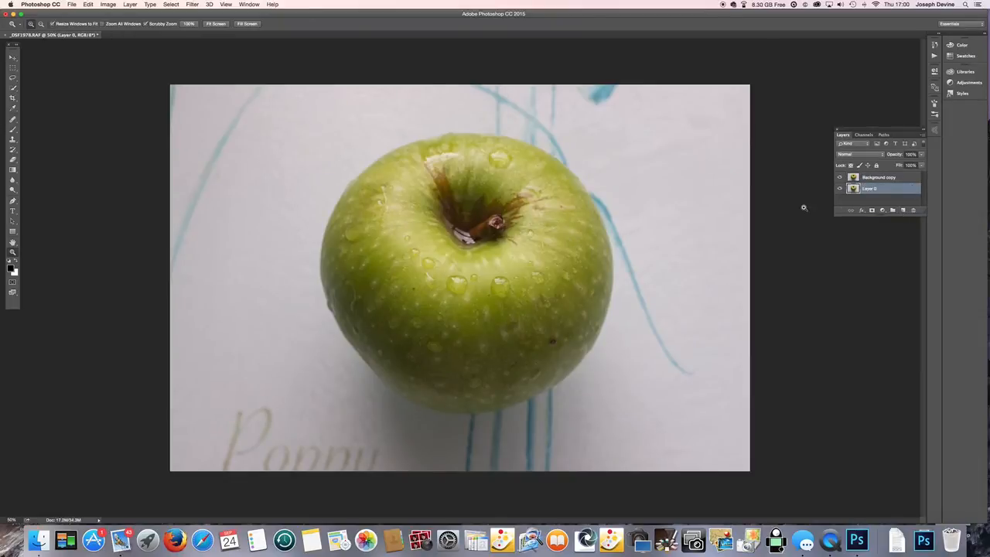
pyautogui.click(878, 180)
pyautogui.doubleClick(878, 179)
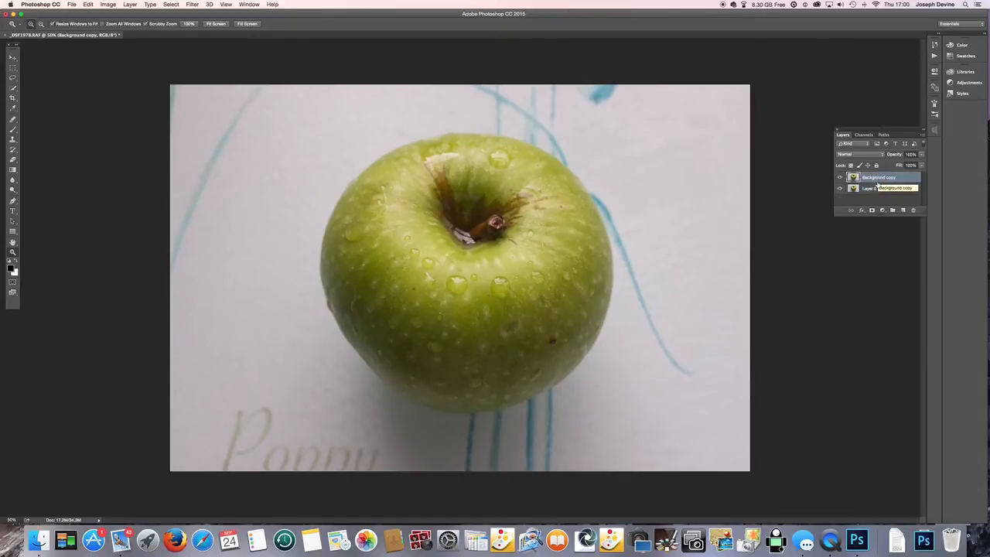
pyautogui.press('Return')
# Step: Crop the photo at the 4:5 (8:10) ratio with a tighter frame, placing the apple right of centre
pyautogui.click(11, 98)
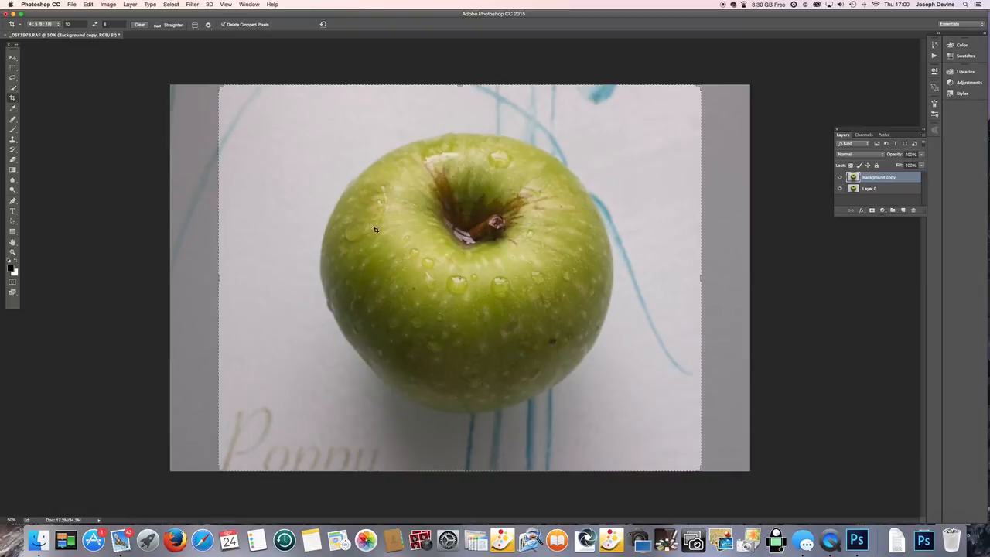
pyautogui.click(410, 230)
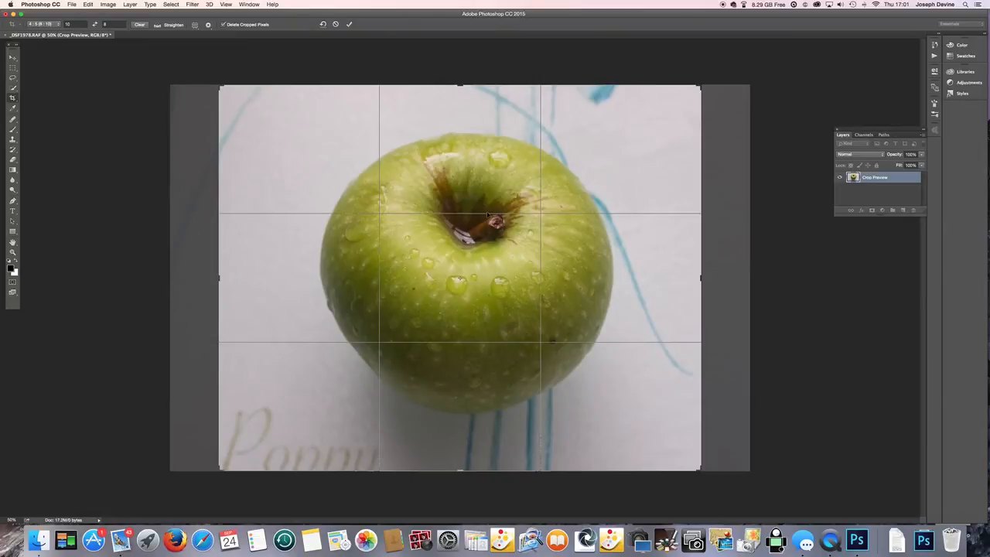
pyautogui.click(460, 469)
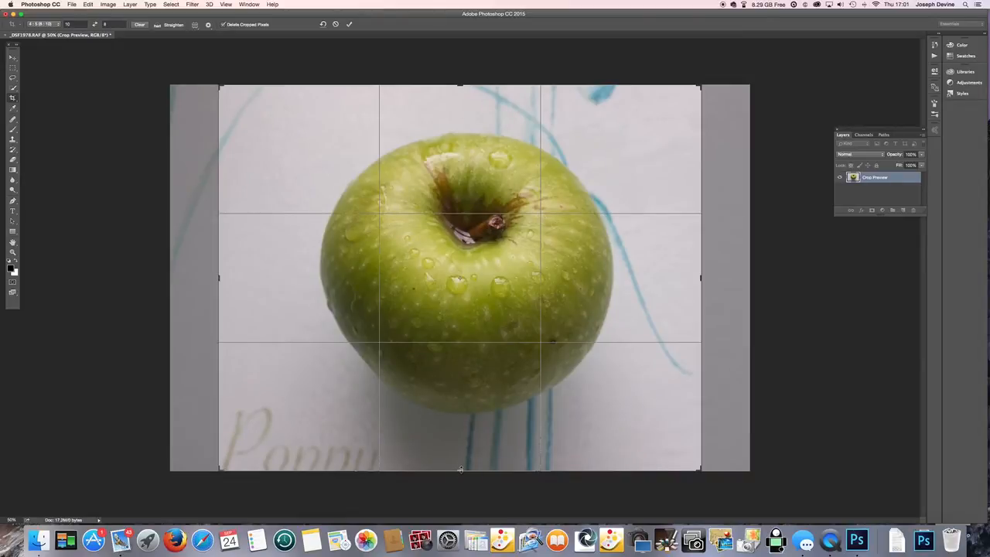
pyautogui.moveTo(460, 470); pyautogui.dragTo(460, 464)
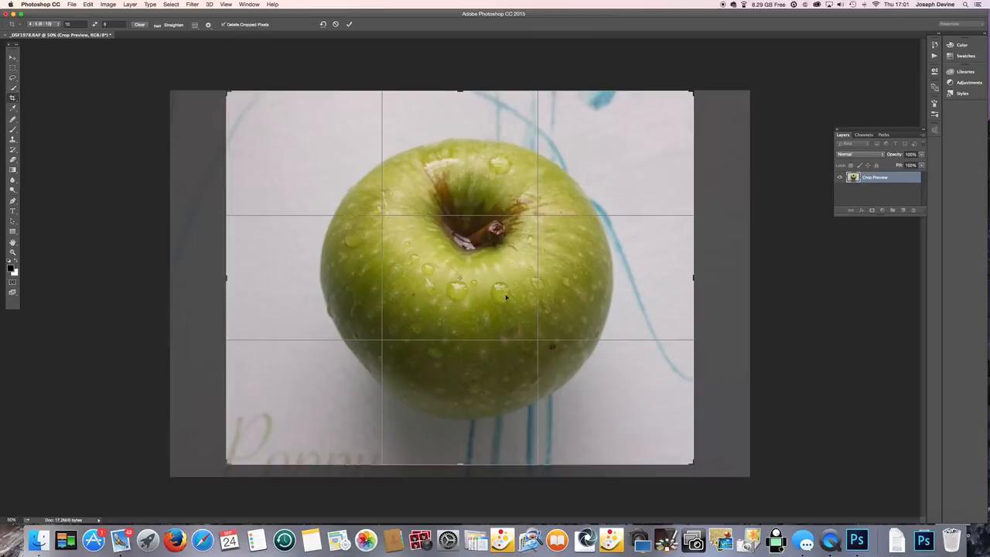
pyautogui.moveTo(499, 281); pyautogui.dragTo(535, 283)
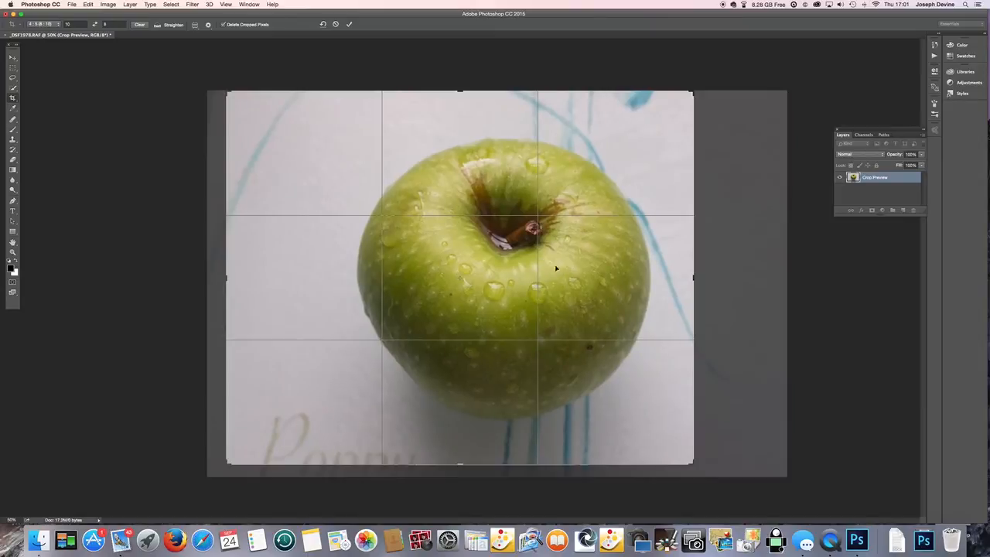
pyautogui.moveTo(459, 91); pyautogui.dragTo(459, 100)
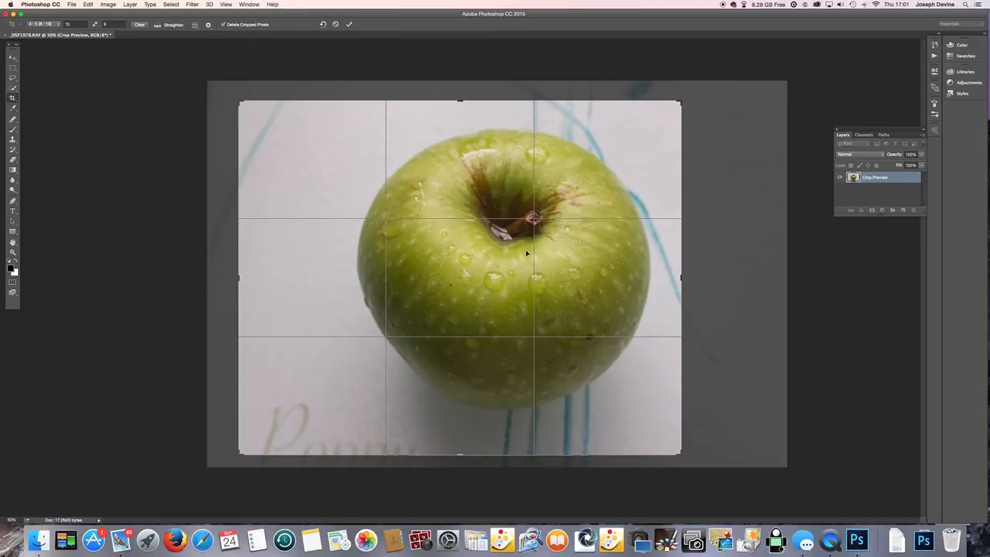
pyautogui.click(109, 4)
pyautogui.click(114, 88)
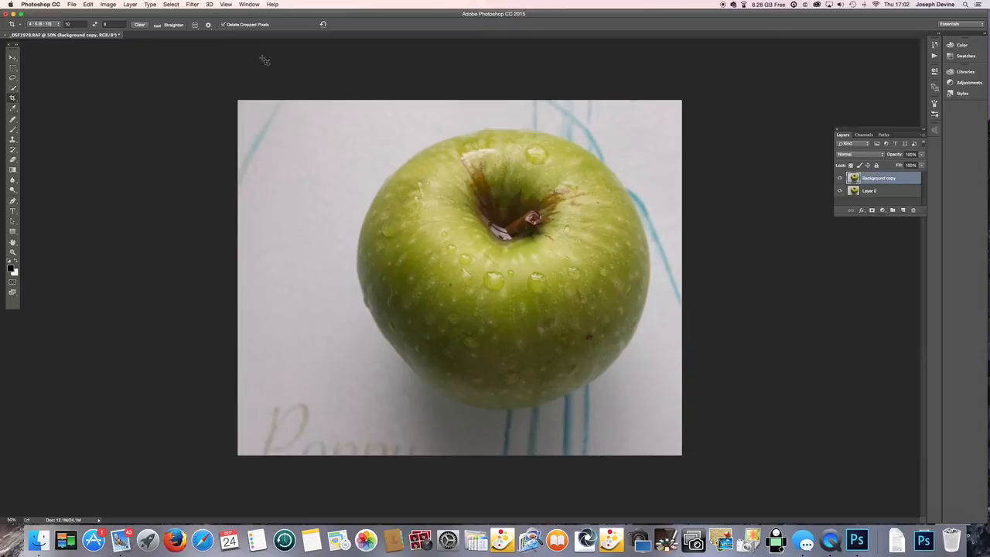
# Step: Apply a High Pass filter with a radius of 4.0 pixels to the Background copy layer
pyautogui.click(192, 5)
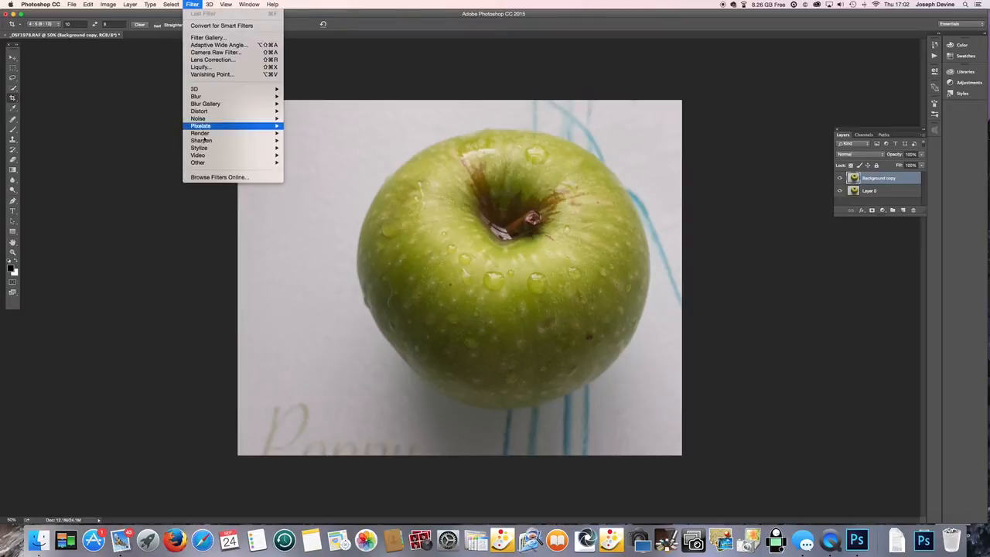
pyautogui.moveTo(207, 162)
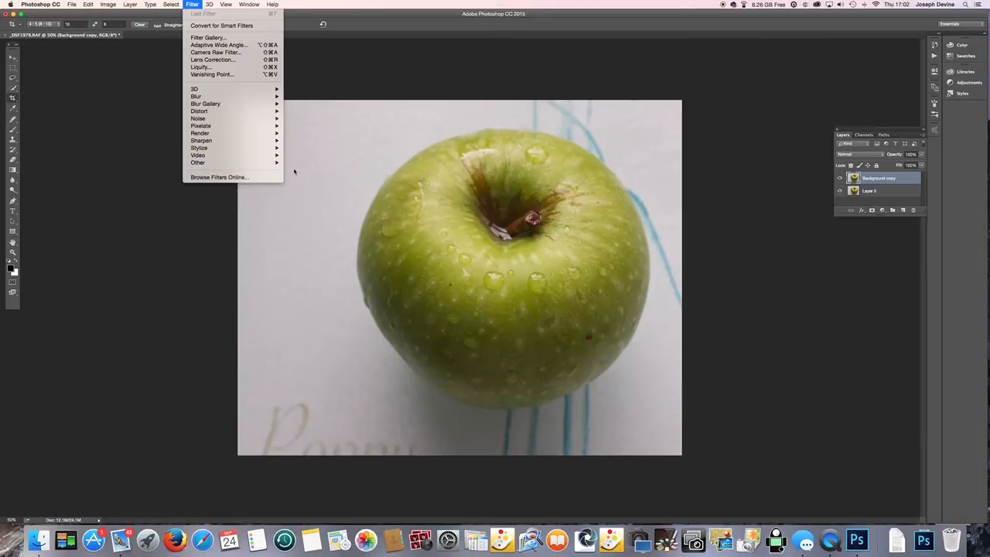
pyautogui.moveTo(271, 162)
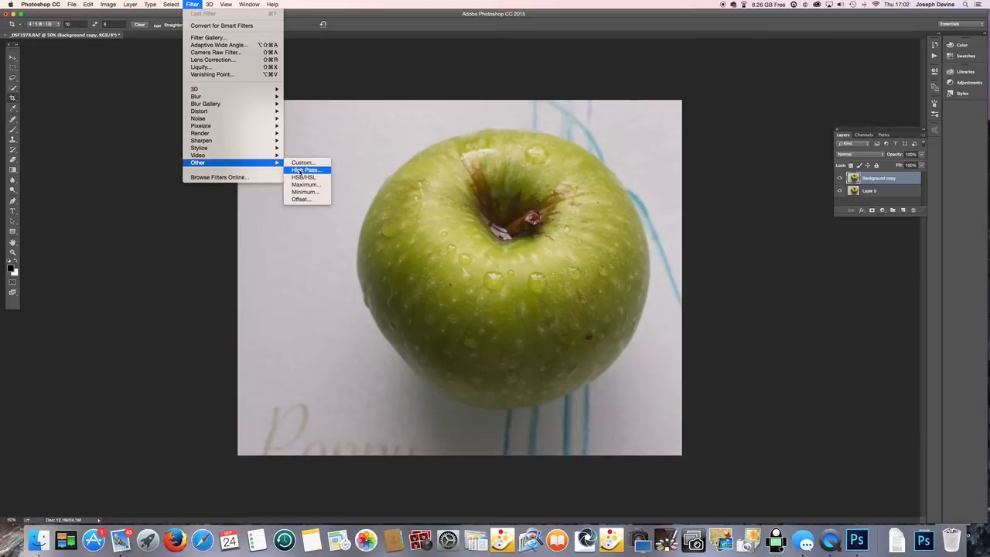
pyautogui.click(299, 170)
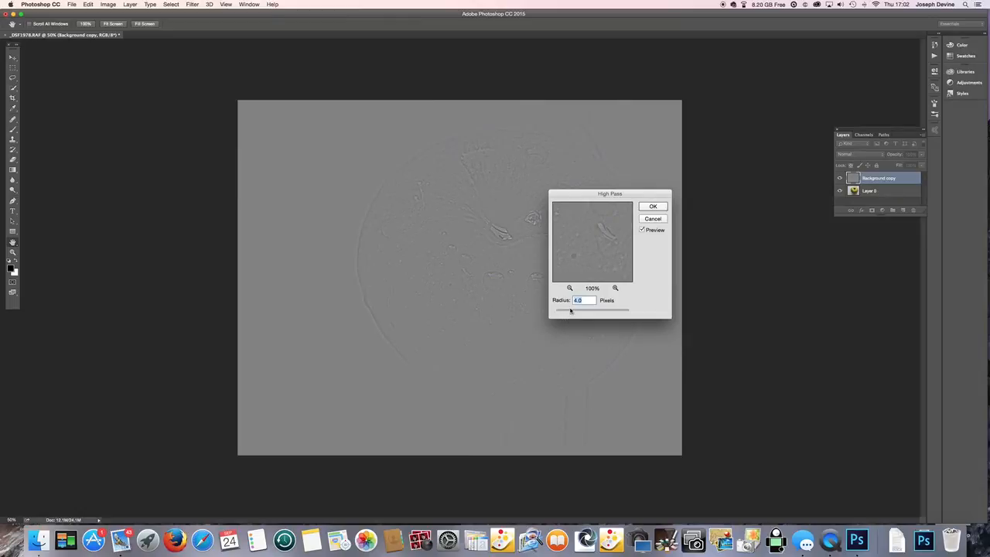
pyautogui.moveTo(638, 196); pyautogui.dragTo(766, 115)
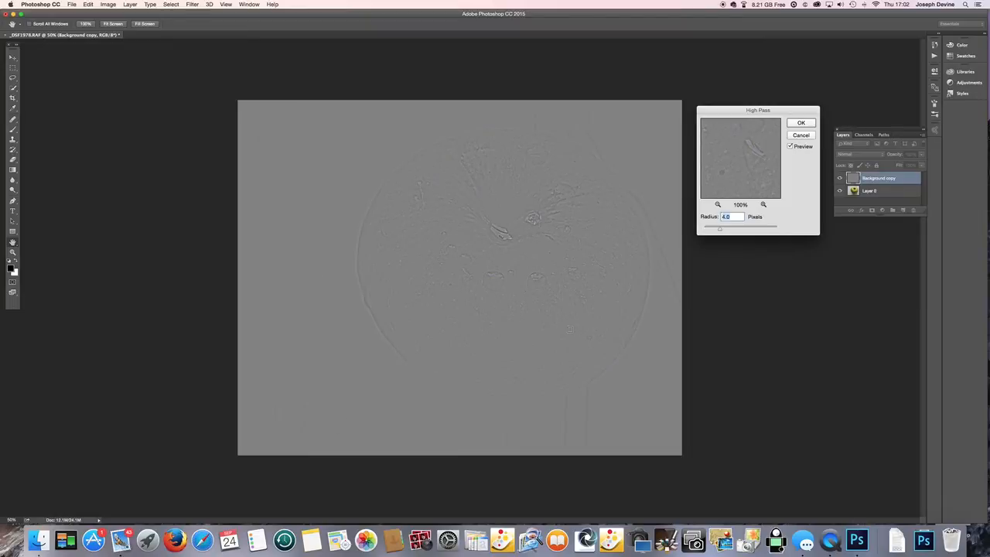
pyautogui.click(801, 123)
# Step: Set the Background copy layer's blend mode to Soft Light
pyautogui.press('c')
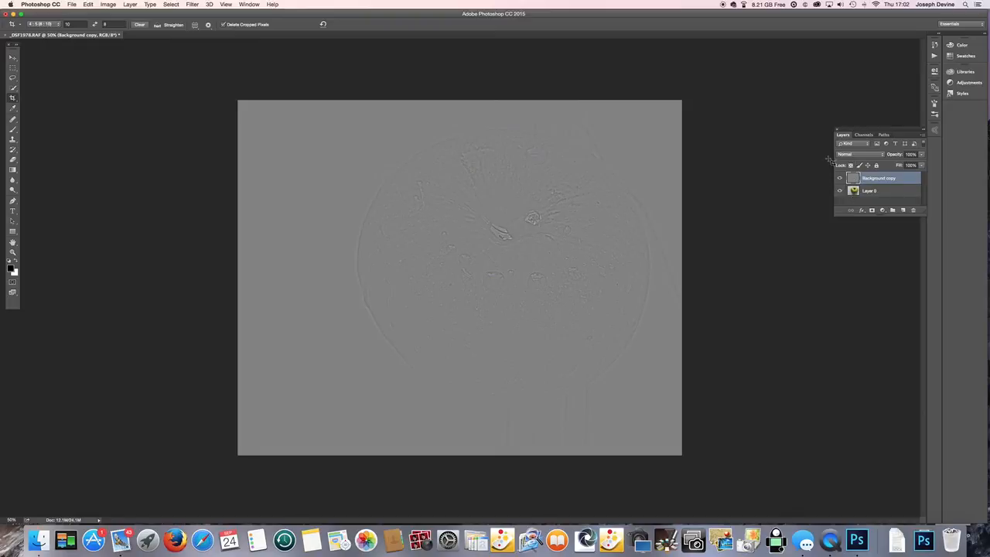
pyautogui.click(884, 157)
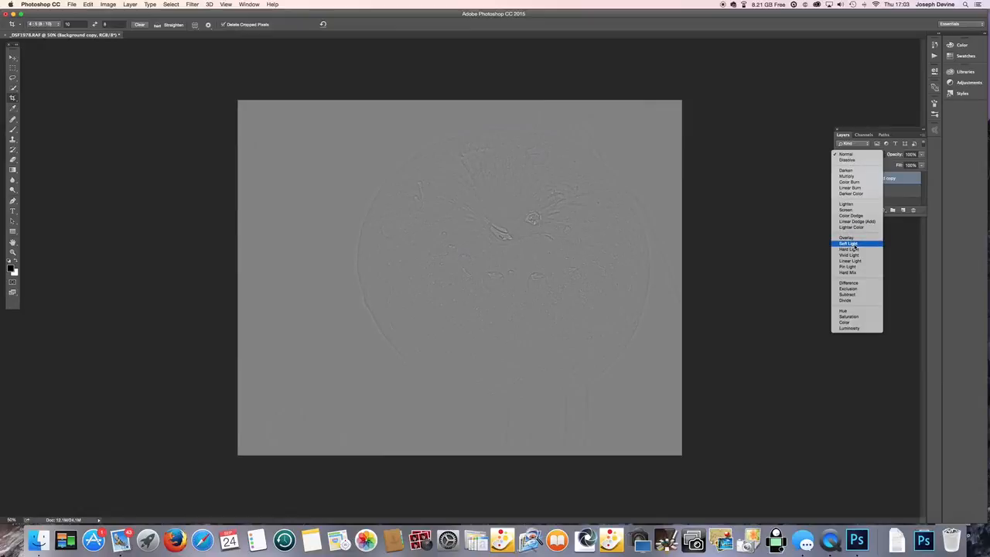
pyautogui.click(854, 245)
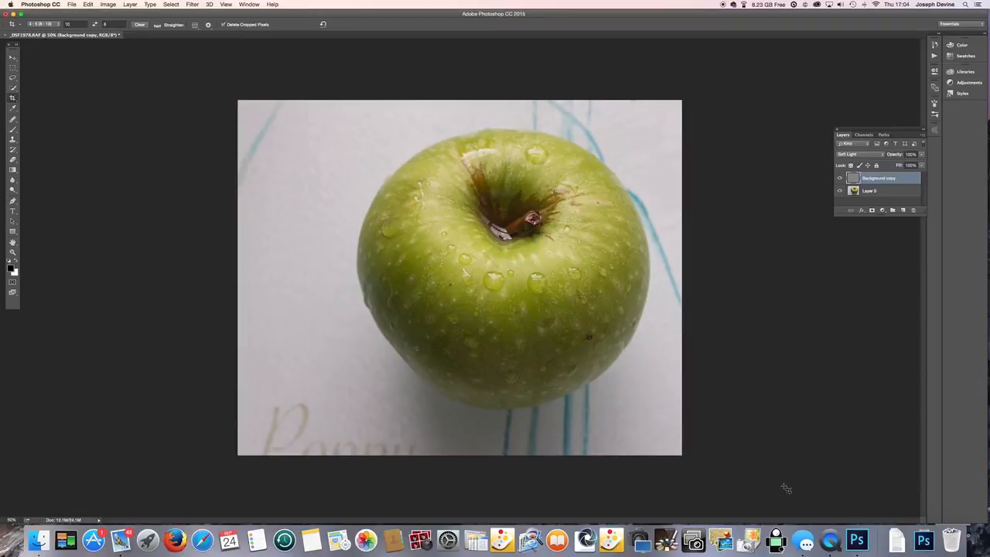
pyautogui.click(834, 544)
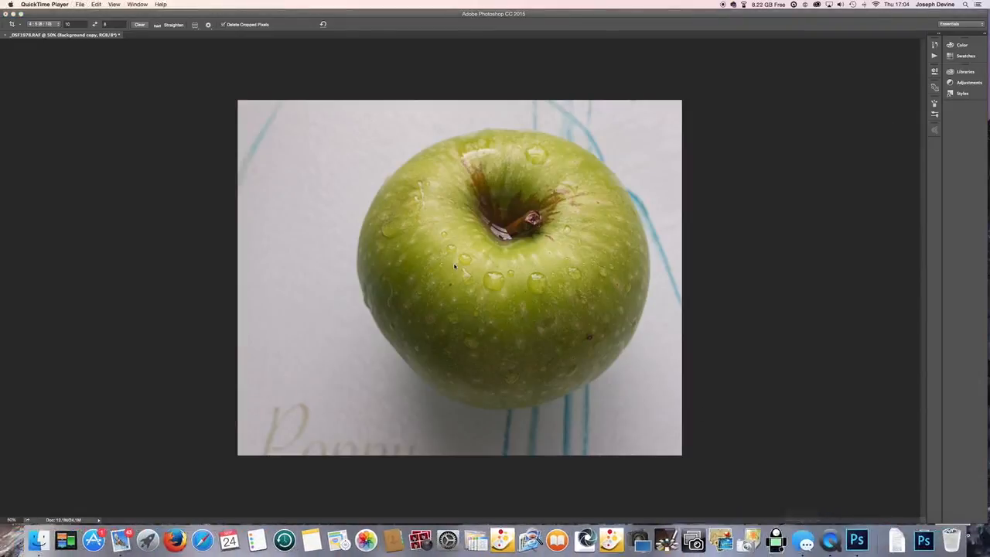